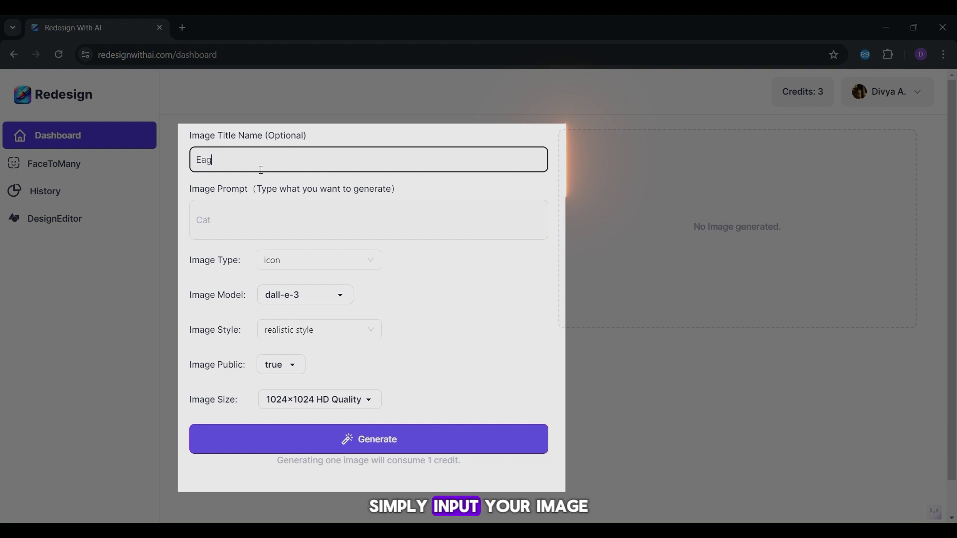
pyautogui.write('le wi')
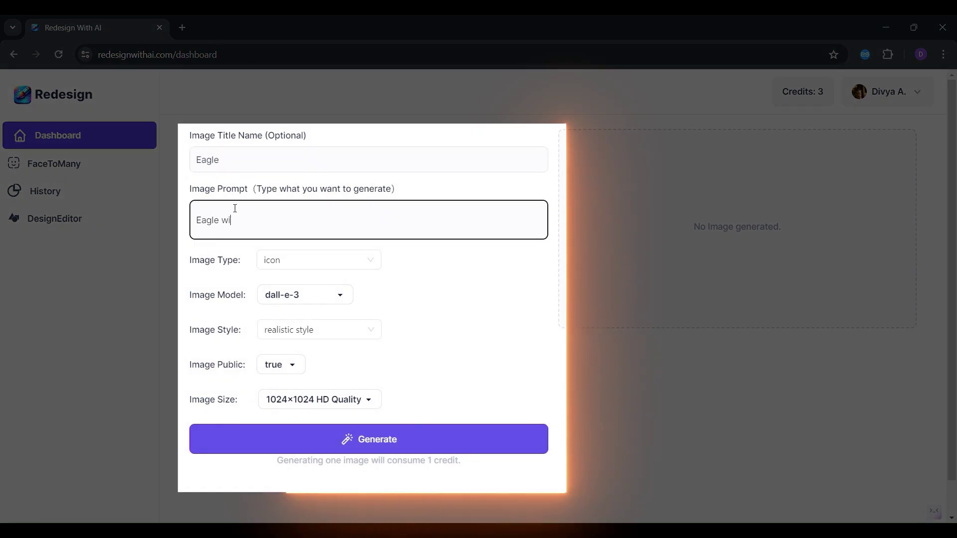
pyautogui.write('th open wings')
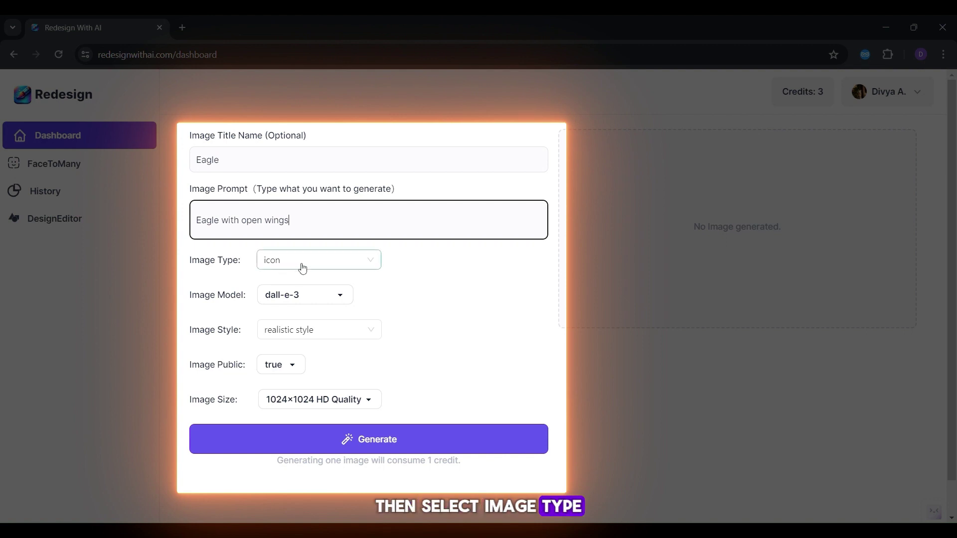
# Step: Generate the 'Eagle with open wings' image as an anime-style logo at 1024×1792
pyautogui.click(302, 268)
pyautogui.click(314, 307)
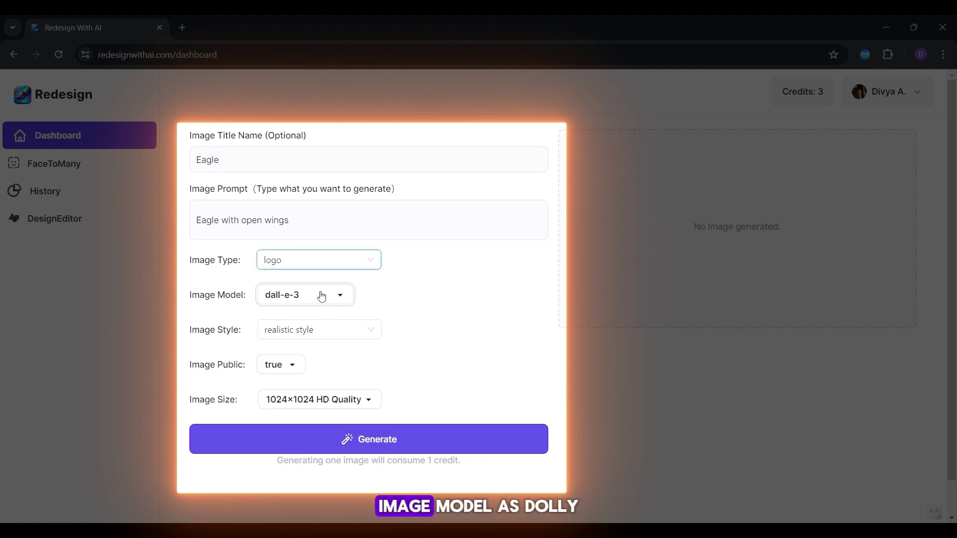
pyautogui.click(340, 331)
pyautogui.click(312, 195)
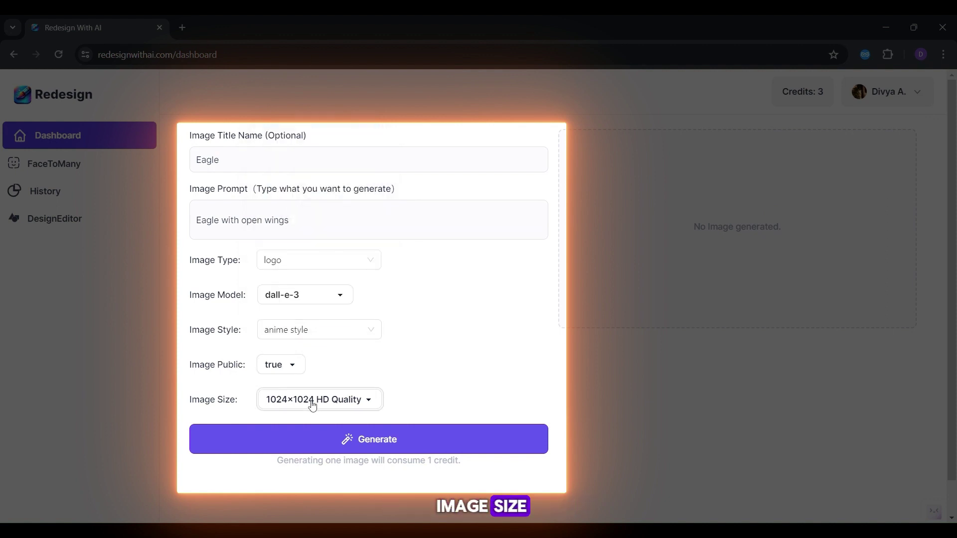
pyautogui.click(388, 447)
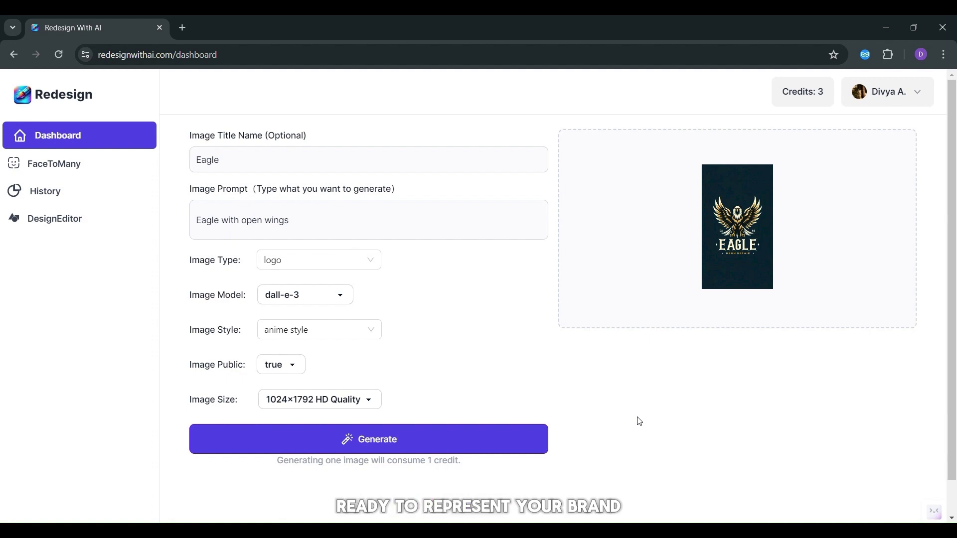
# Step: Enlarge the generated eagle logo in the full-size preview
pyautogui.click(736, 224)
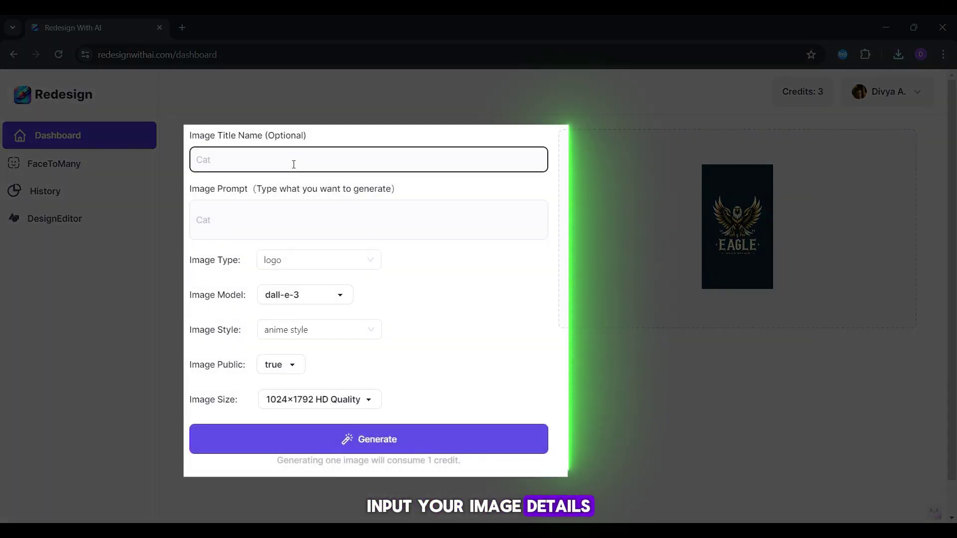
pyautogui.write('Spoon and fock')
# Step: Generate the spoon-and-fork restaurant image as a metallic-style 1792×1024 icon
pyautogui.click(227, 220)
pyautogui.write('Generate an image displaying spoon and fock representing a rest')
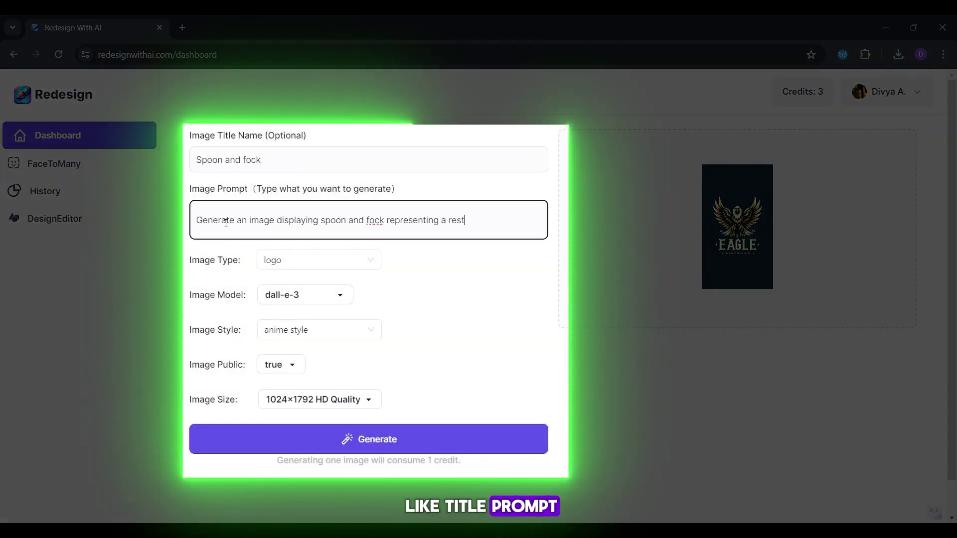
pyautogui.write('aurant food style.')
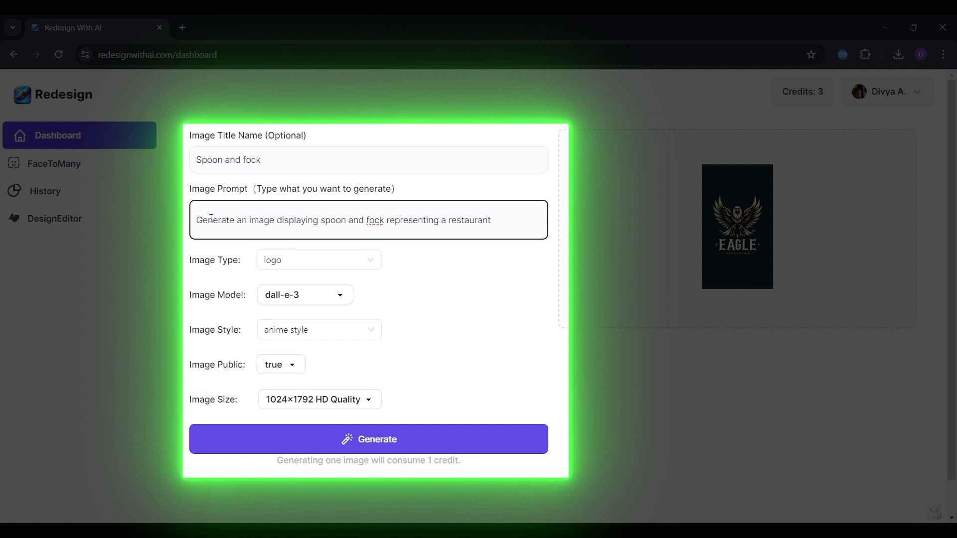
pyautogui.click(298, 256)
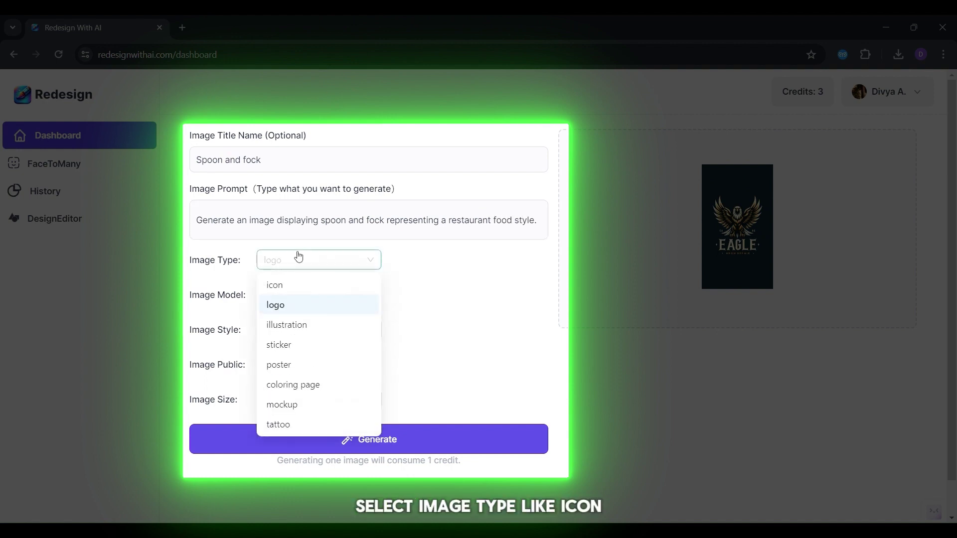
pyautogui.click(330, 286)
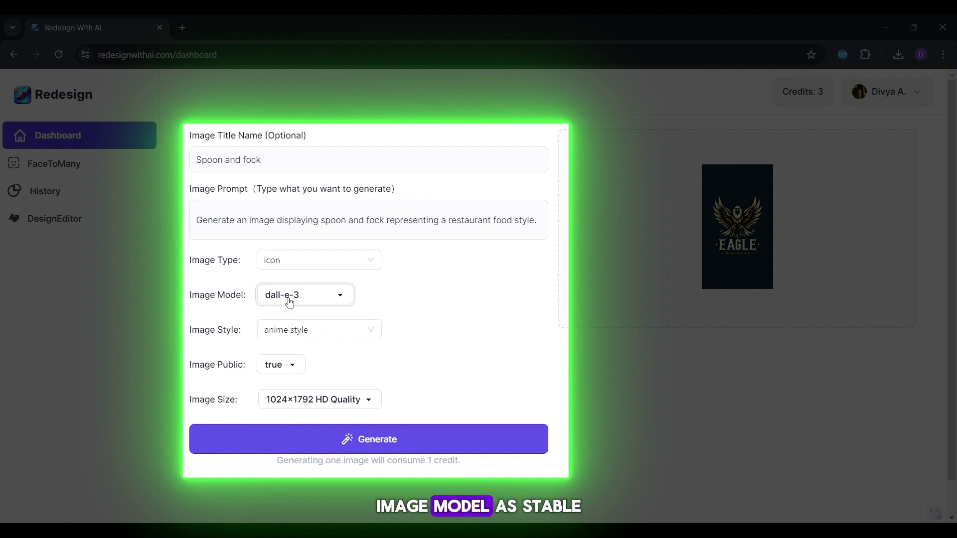
pyautogui.click(326, 338)
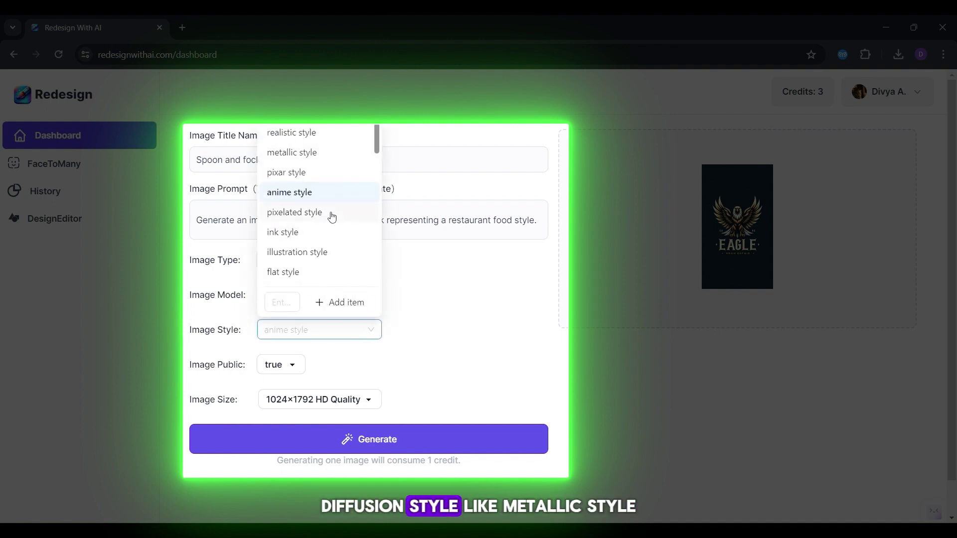
pyautogui.click(320, 152)
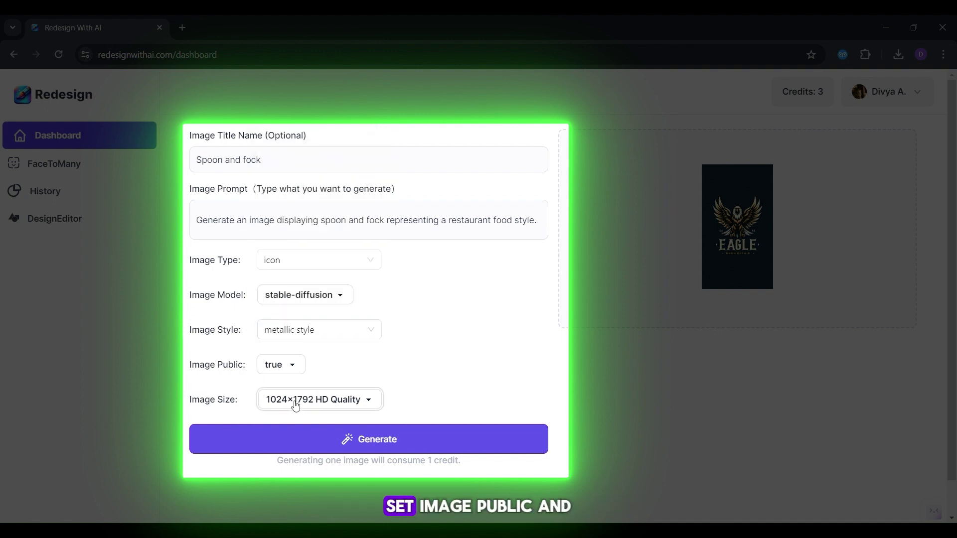
pyautogui.click(304, 440)
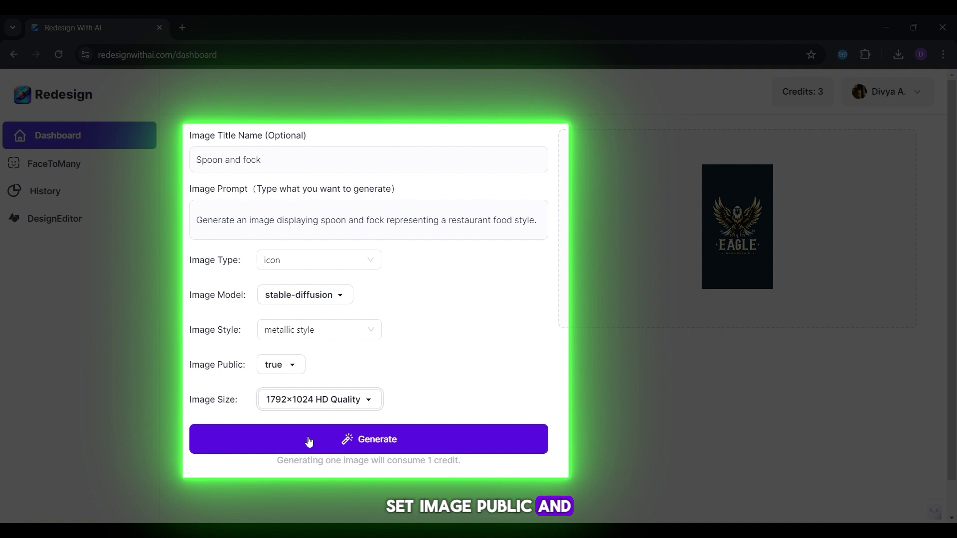
pyautogui.click(351, 442)
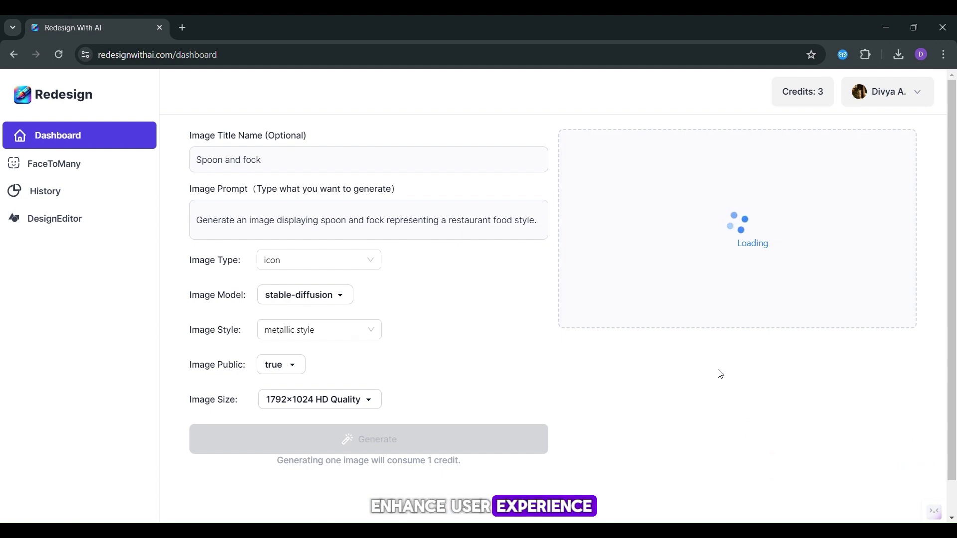
# Step: Preview the finished restaurant icon, a fruit bowl with a spoon, at full size
pyautogui.click(708, 240)
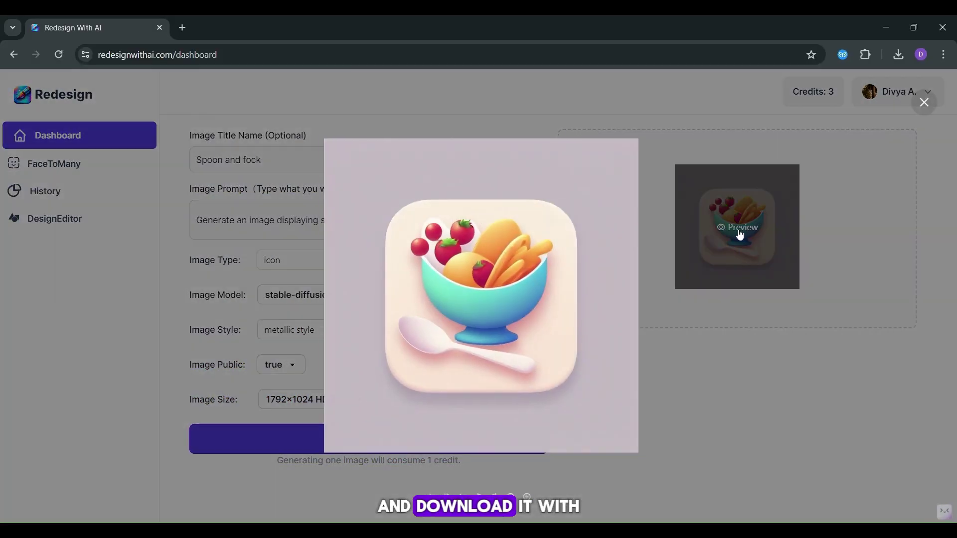